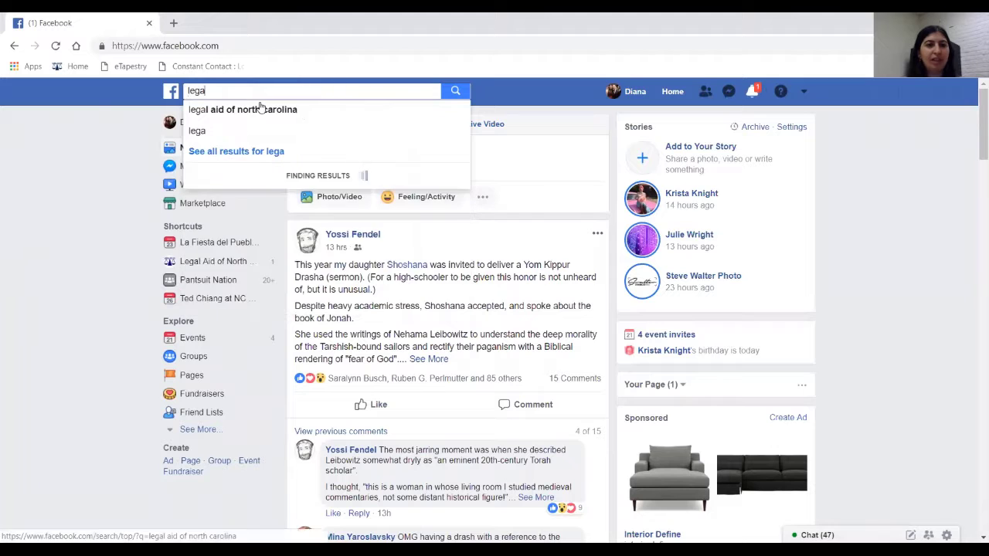
- Search for "legal aid of north carolina" and open the Legal Aid of North Carolina page
key(BackSpace)
text(aid of)
click(261, 108)
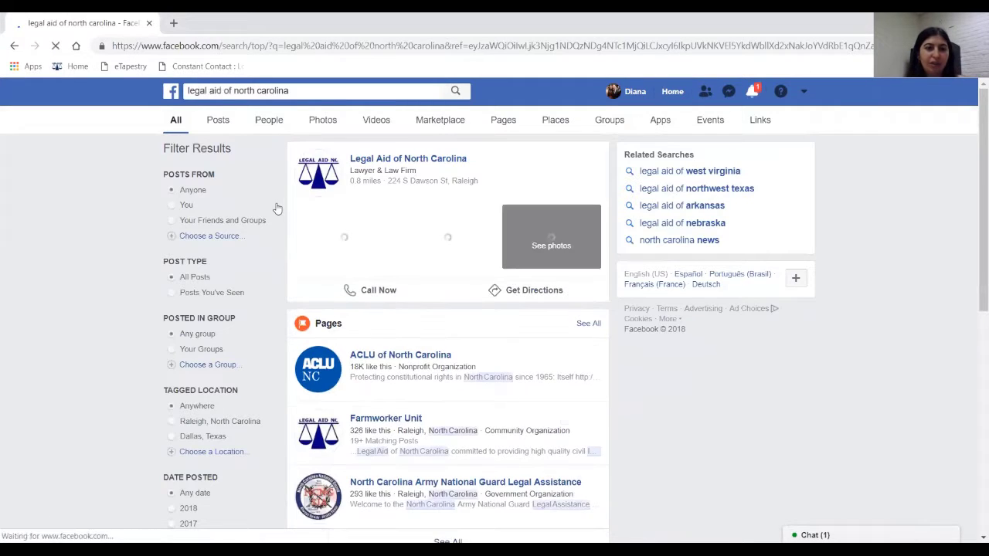
click(388, 160)
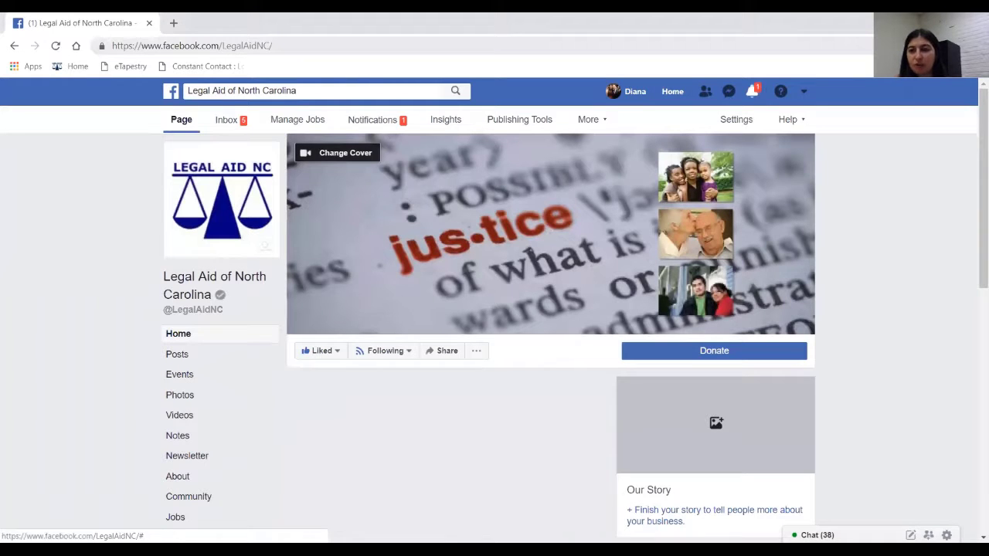
- Open the Fundraisers section of the Legal Aid of North Carolina page and start setting up a fundraiser to raise money
scroll(974, 205, down, 3)
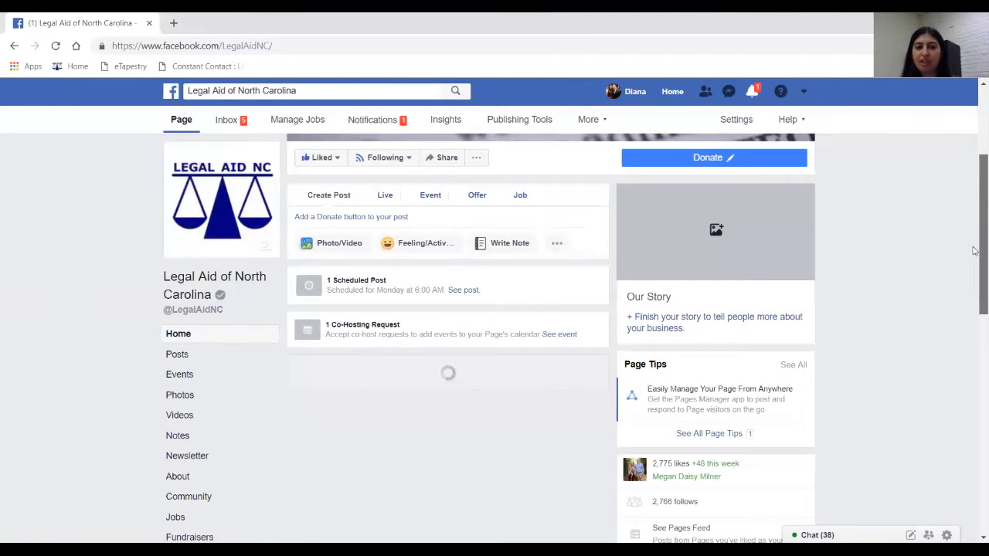
scroll(973, 250, down, 2)
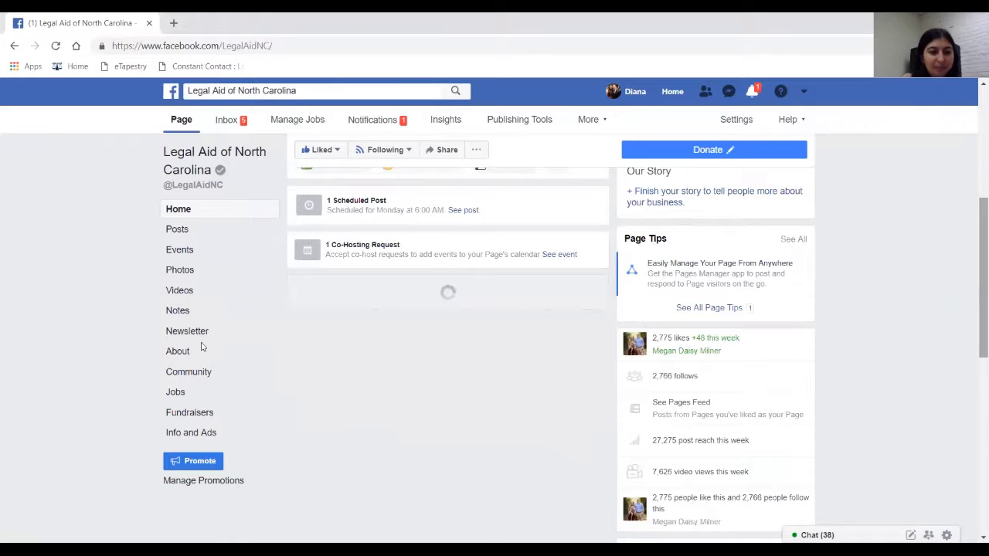
click(180, 419)
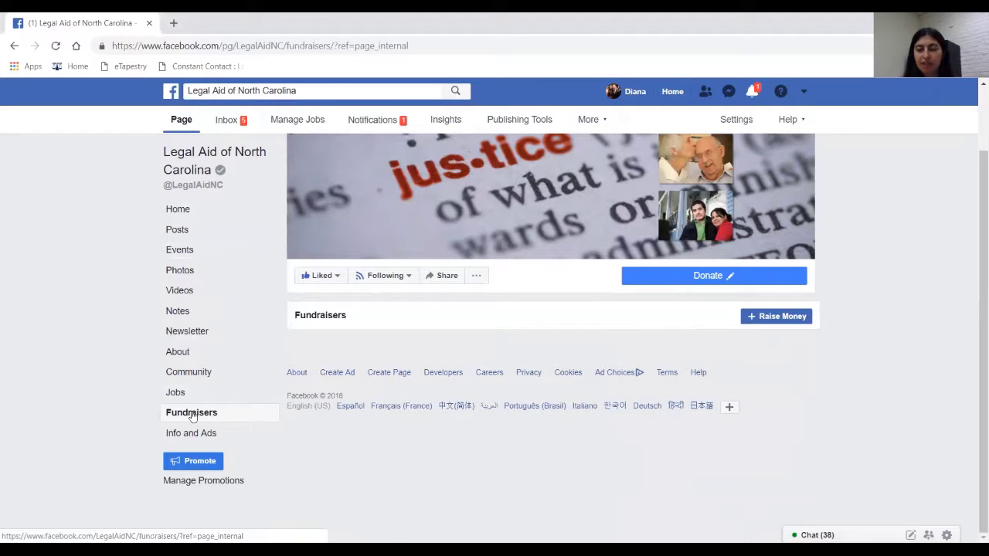
click(771, 318)
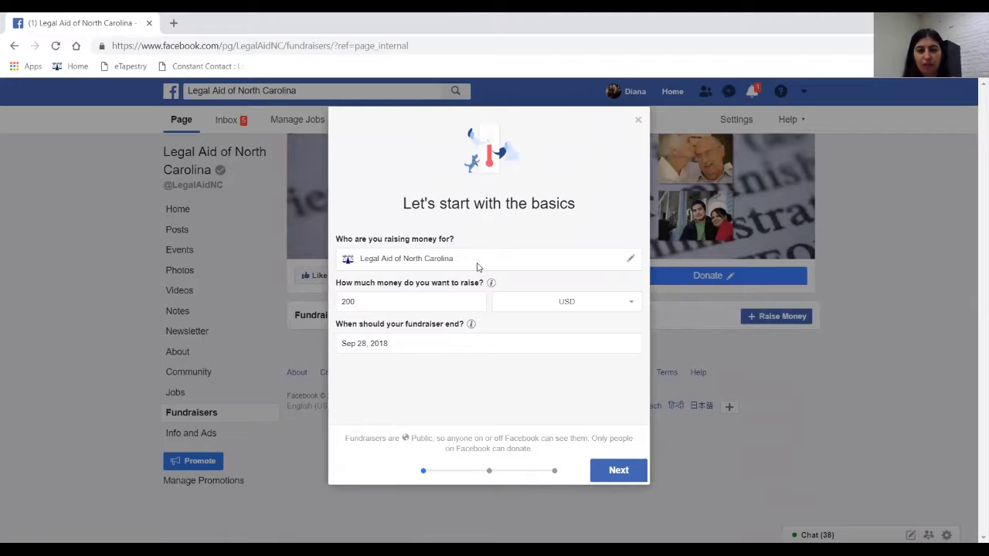
- Keep the fundraiser goal at 200 USD and the end date at Sep 28, 2018, and continue to the story page
click(384, 301)
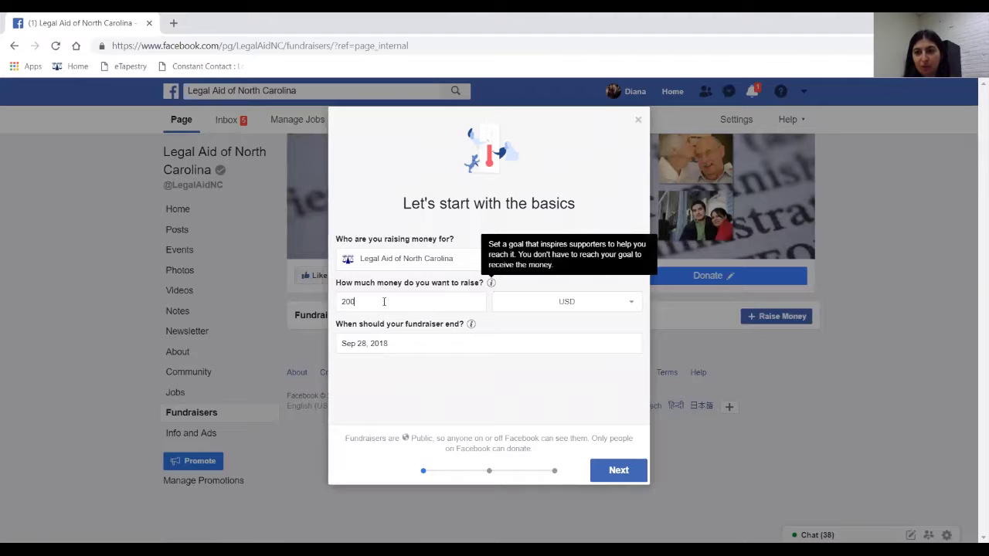
click(444, 340)
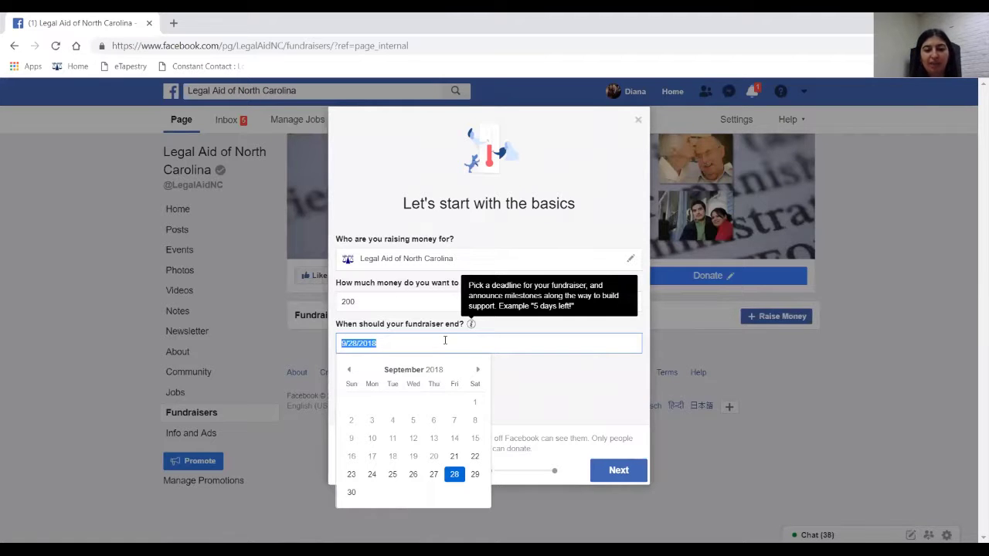
click(614, 469)
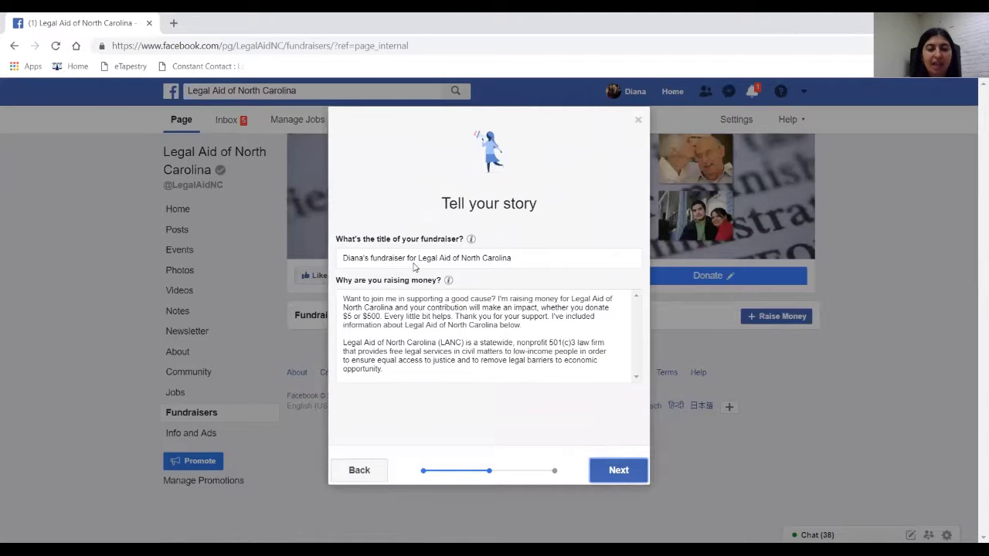
click(428, 258)
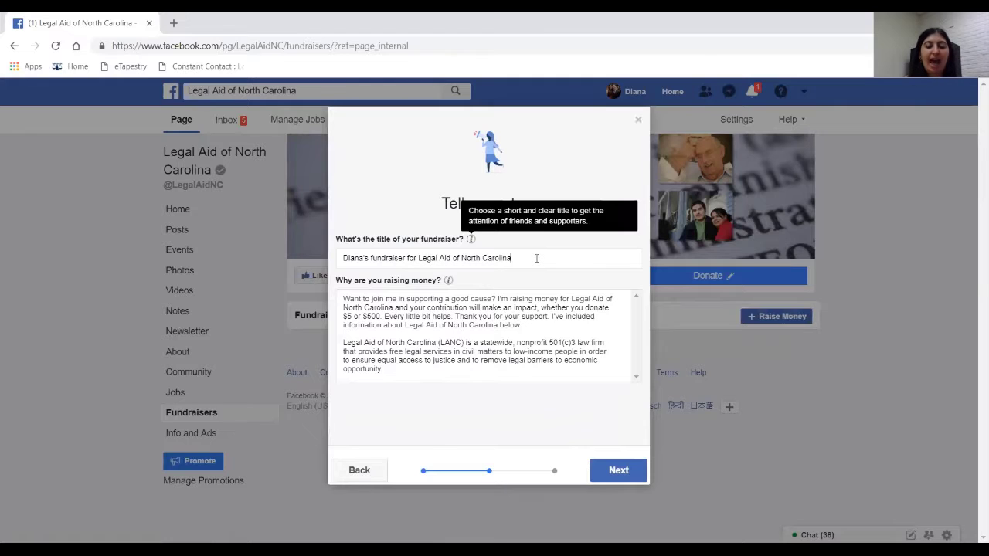
text(for)
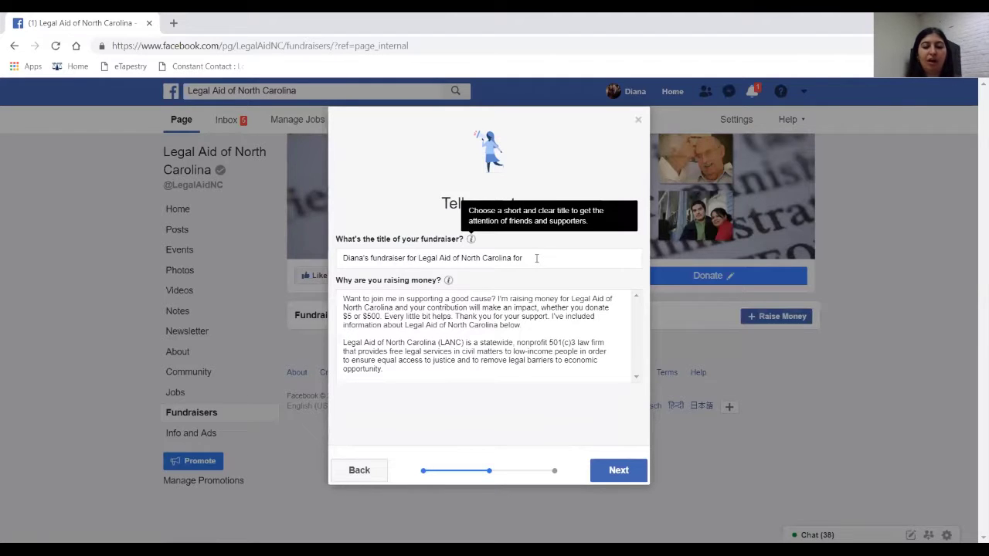
text( Hurricane Fl)
key(BackSpace)
key(BackSpace)
key(BackSpace)
key(BackSpace)
key(BackSpace)
key(BackSpace)
key(BackSpace)
key(BackSpace)
text(cane Fl)
key(BackSpace)
key(BackSpace)
key(BackSpace)
key(BackSpace)
key(BackSpace)
key(BackSpace)
key(BackSpace)
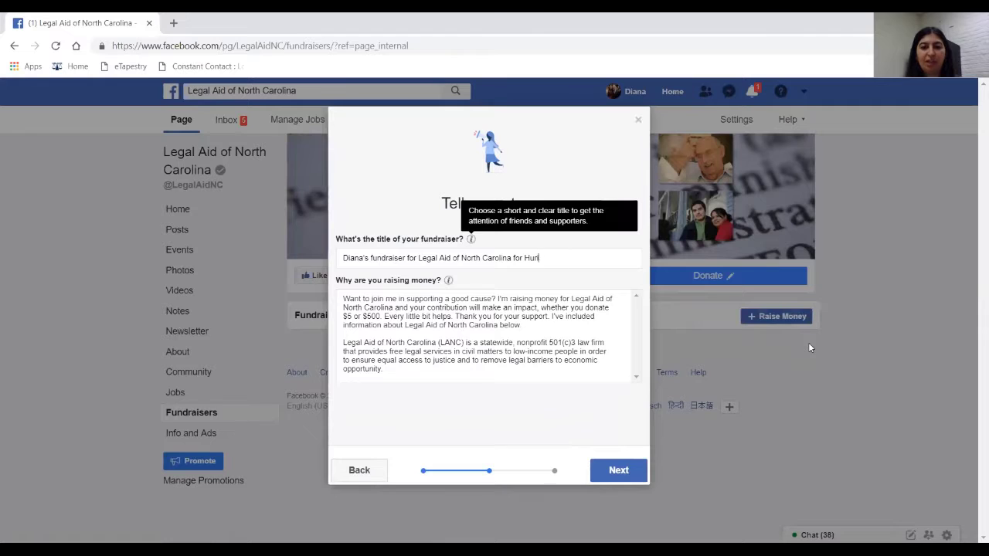
text(cane)
key(BackSpace)
key(BackSpace)
key(BackSpace)
key(BackSpace)
key(BackSpace)
key(BackSpace)
key(BackSpace)
key(BackSpace)
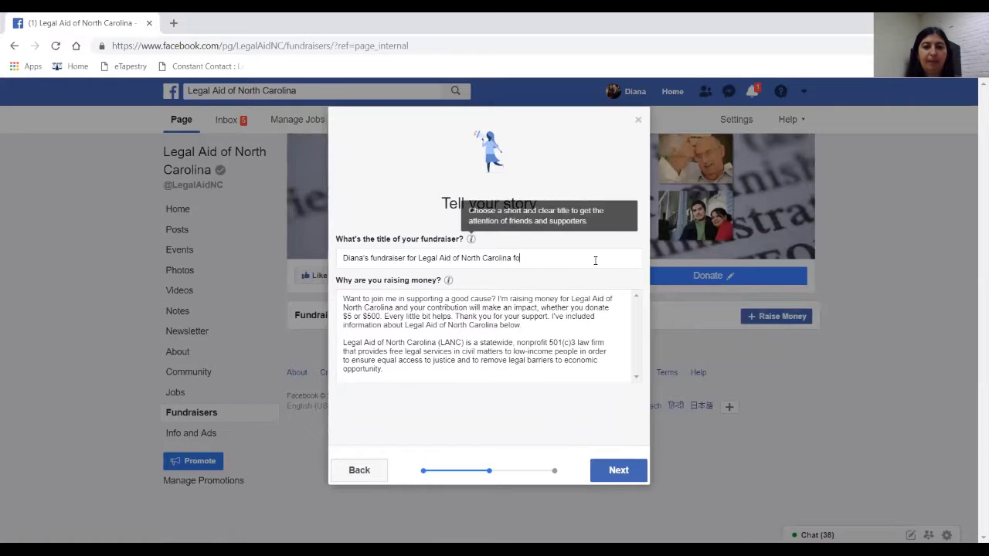
- Replace the fundraiser title with "Legal Aid of North Carolina's Hurricane Florence Relief"
key(BackSpace)
key(BackSpace)
key(BackSpace)
key(BackSpace)
key(BackSpace)
key(BackSpace)
key(BackSpace)
key(BackSpace)
key(BackSpace)
key(BackSpace)
key(BackSpace)
key(BackSpace)
key(BackSpace)
key(BackSpace)
key(BackSpace)
key(BackSpace)
key(BackSpace)
key(BackSpace)
key(BackSpace)
key(BackSpace)
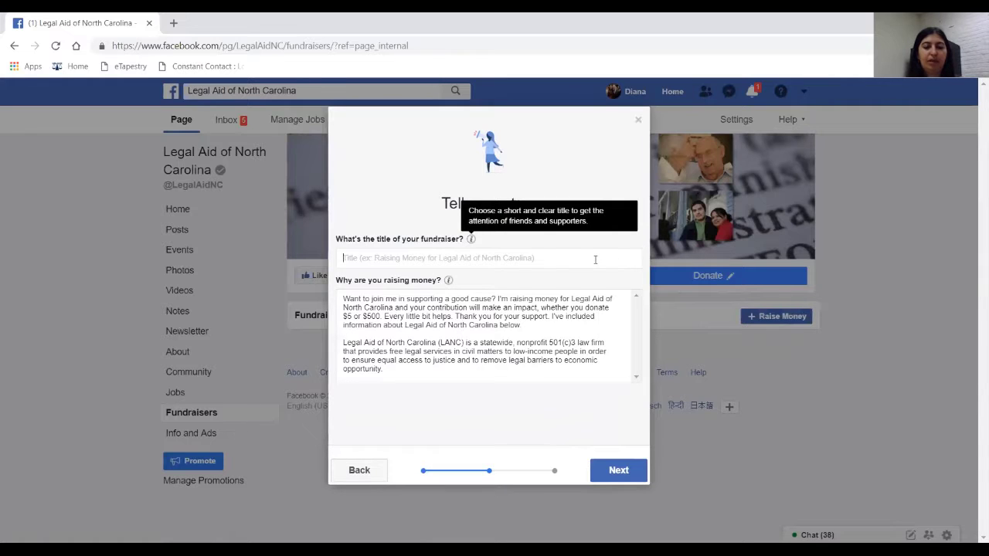
text(Diana's)
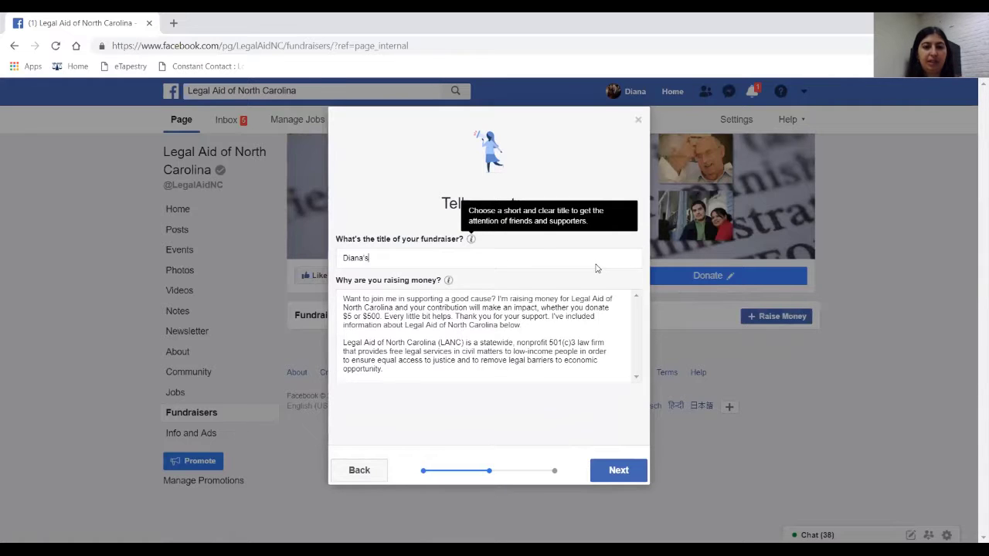
text( Fundraiser for Legal Aid of Nor)
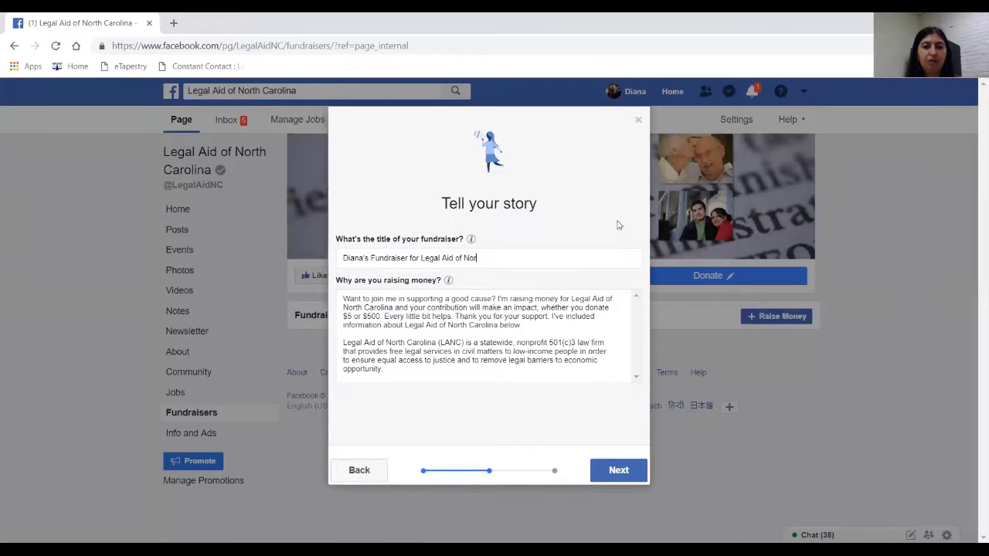
text(th Carolina's Diast)
key(BackSpace)
key(BackSpace)
key(BackSpace)
key(BackSpace)
key(BackSpace)
text(Hurricane )
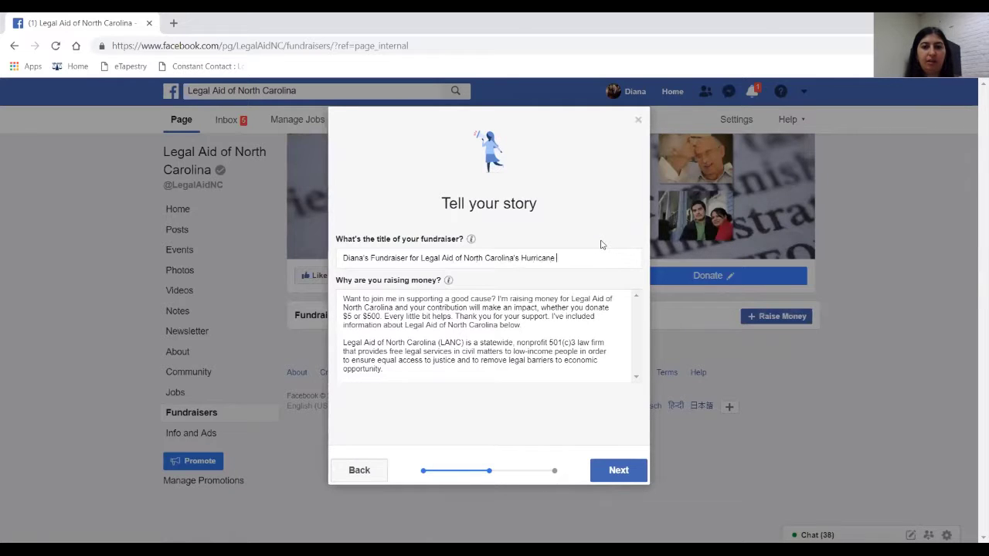
text(Florenc)
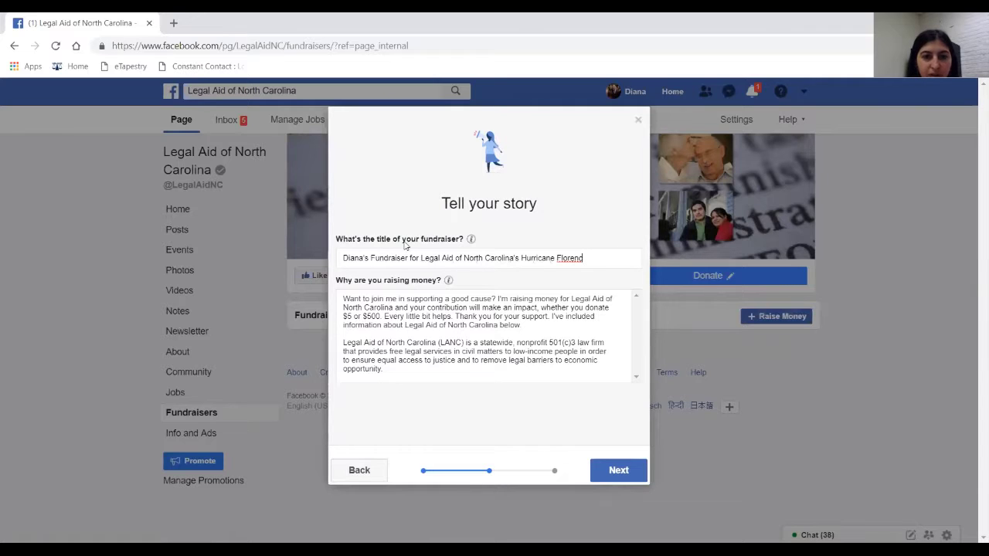
drag(420, 258, 322, 247)
key(BackSpace)
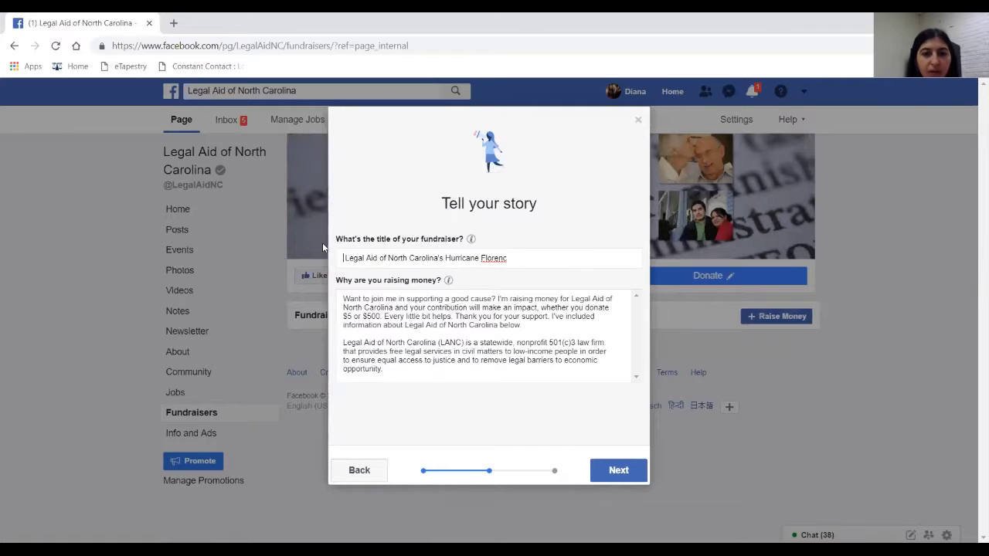
text(e Relief)
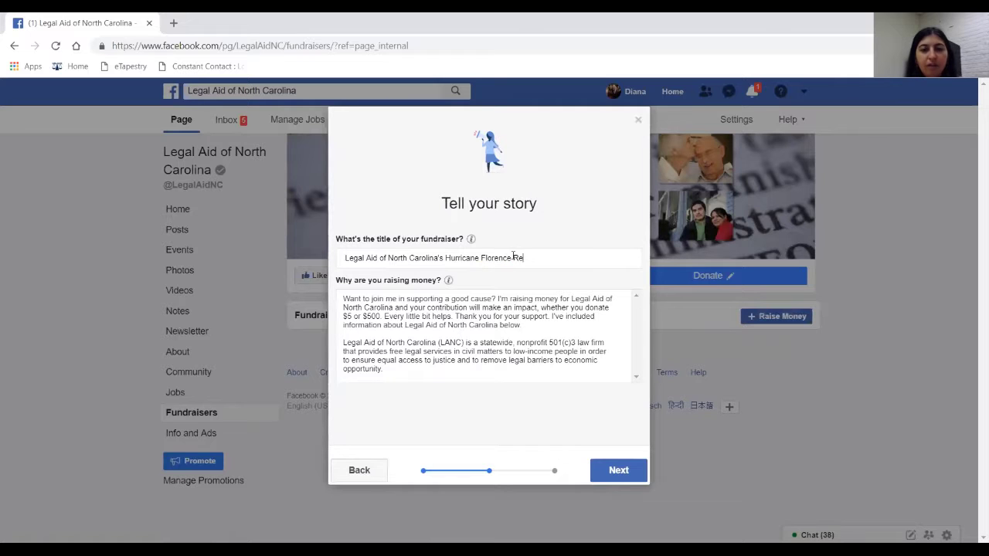
- Replace the whole reason for raising money with the copied Hurricane Florence disaster relief text and continue to the cover photo page
triple_click(422, 298)
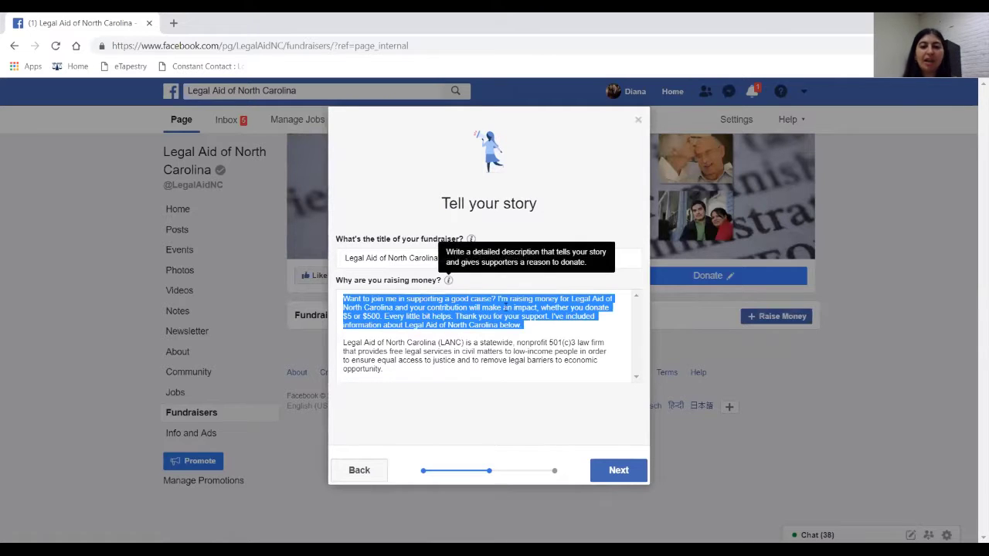
click(530, 309)
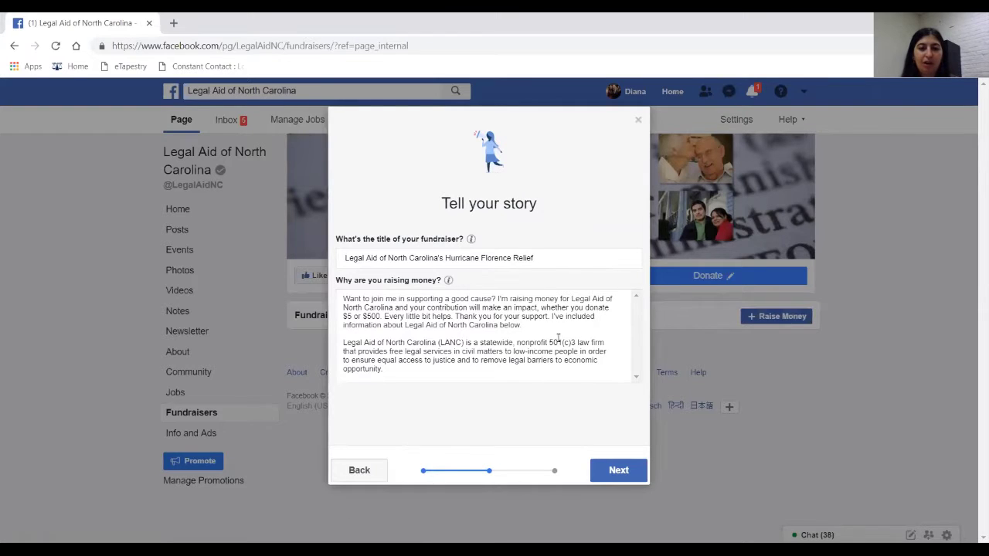
key(ctrl+a)
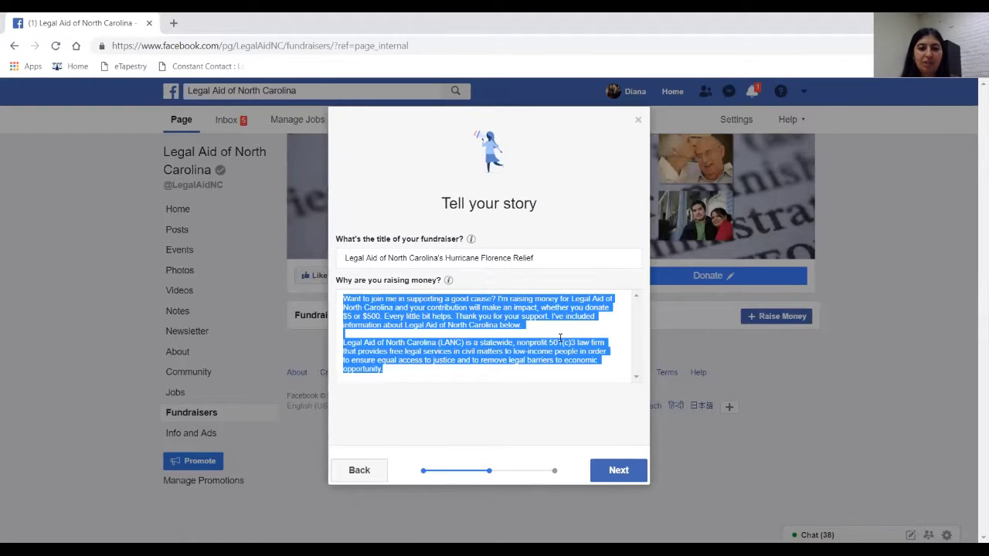
key(ctrl+v)
drag(635, 353, 651, 282)
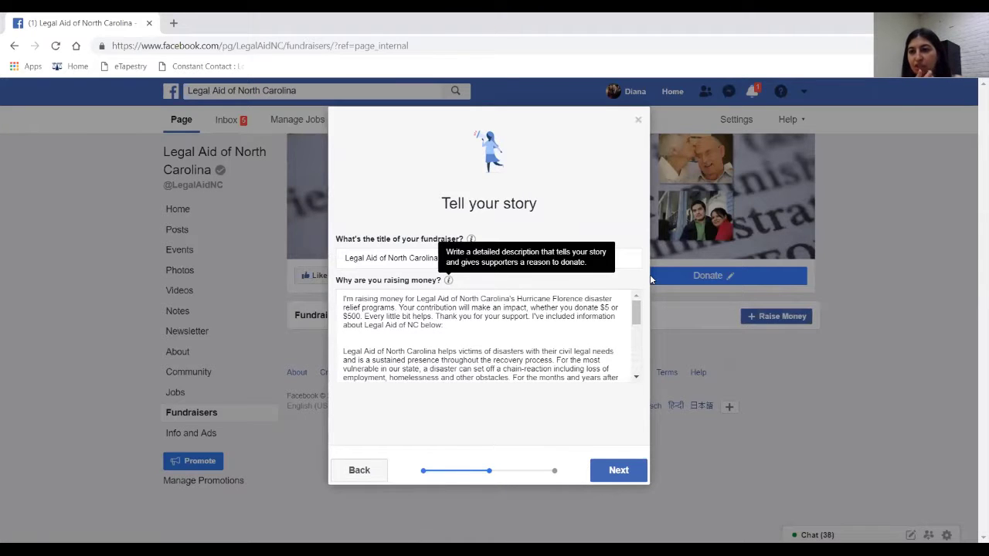
click(603, 470)
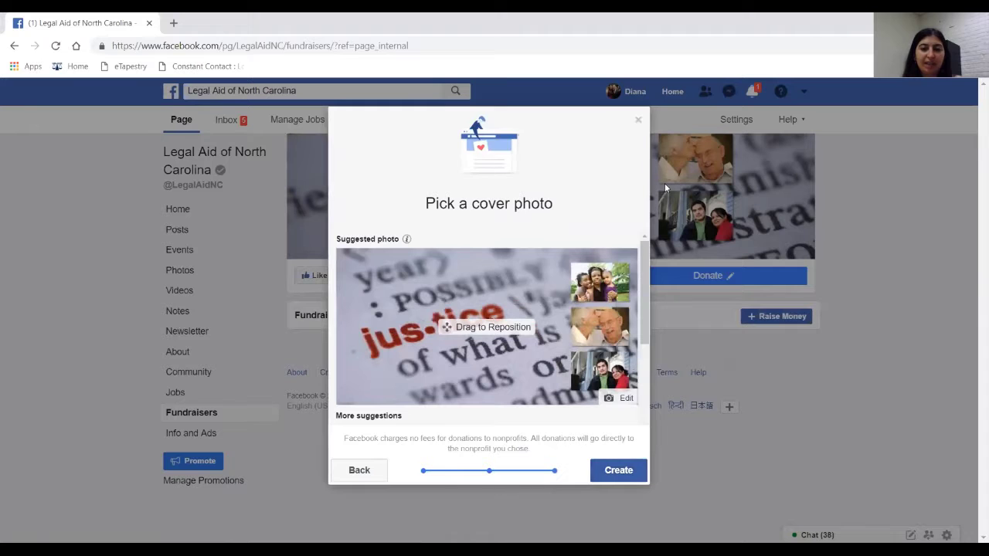
- Look through the suggested cover photos and close the fundraiser setup without creating it
scroll(625, 328, down, 1)
scroll(626, 328, down, 2)
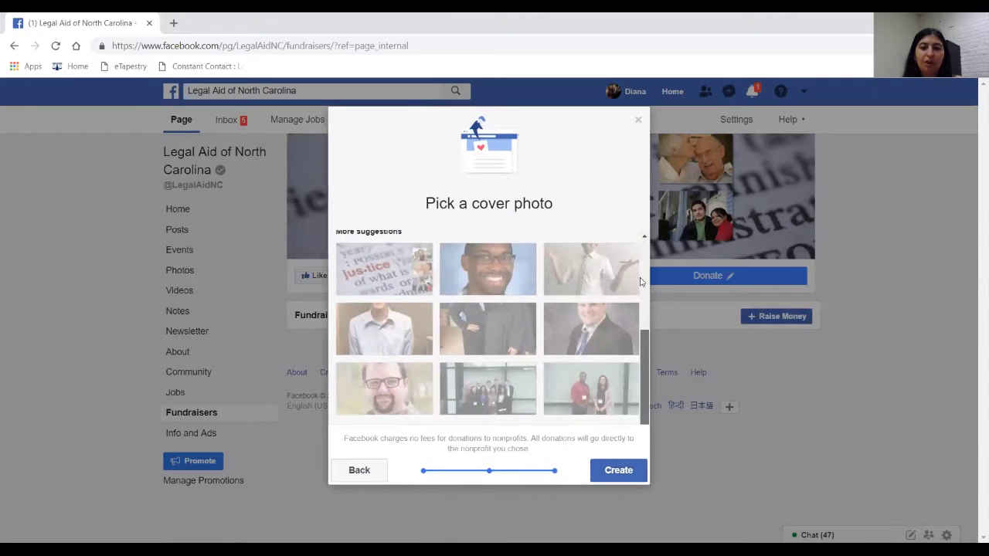
scroll(633, 309, up, 3)
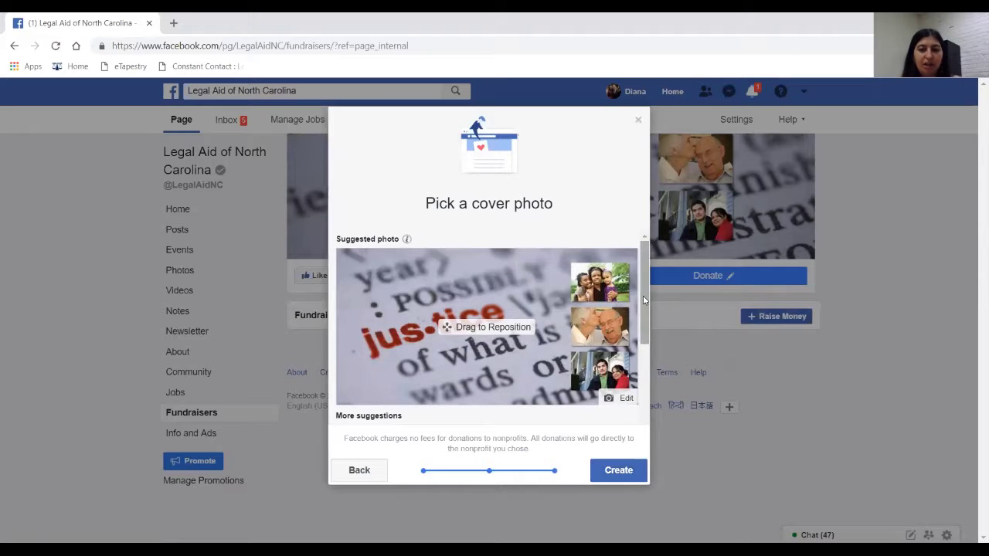
drag(642, 303, 657, 395)
drag(658, 290, 658, 273)
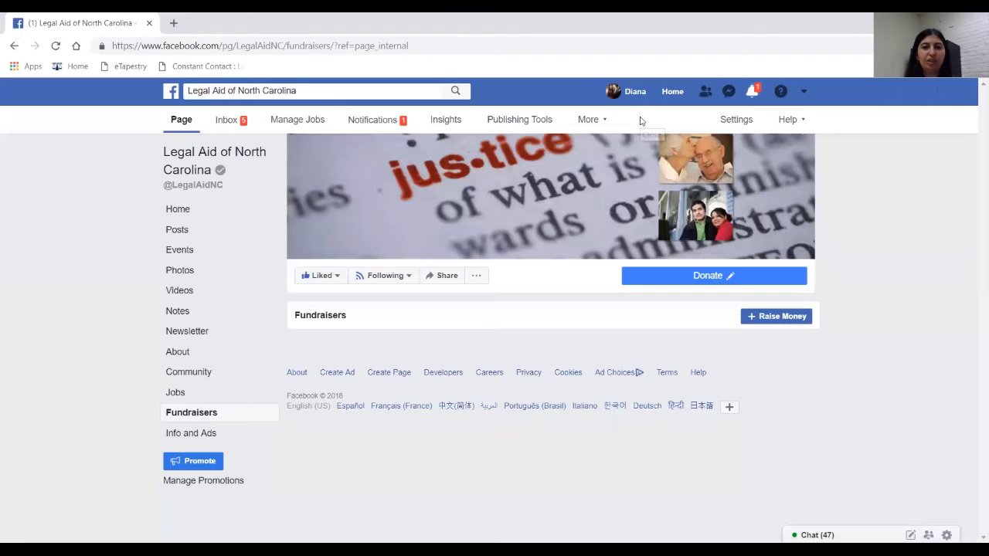
click(640, 122)
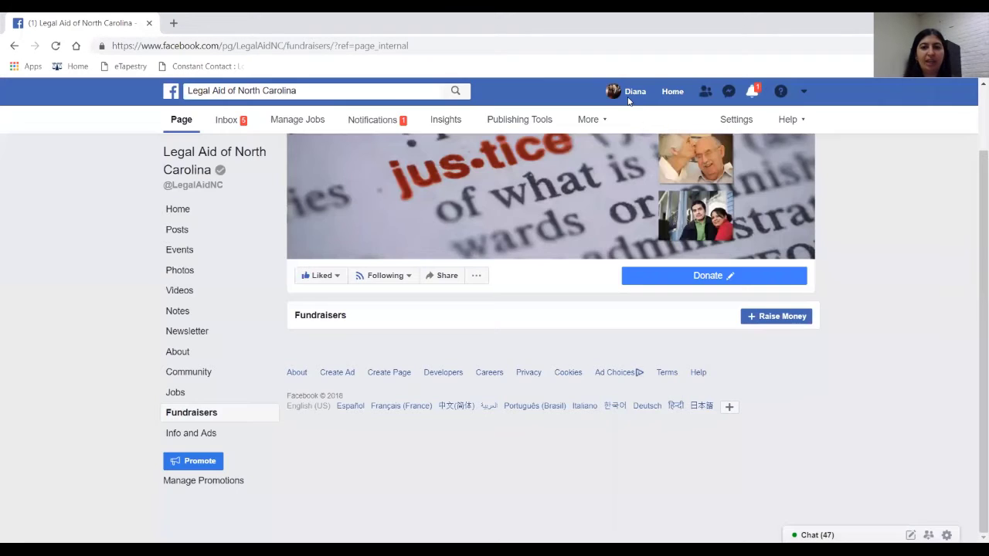
- Go to the account owner's profile and open the posted Hurricane Florence Relief fundraiser
click(628, 96)
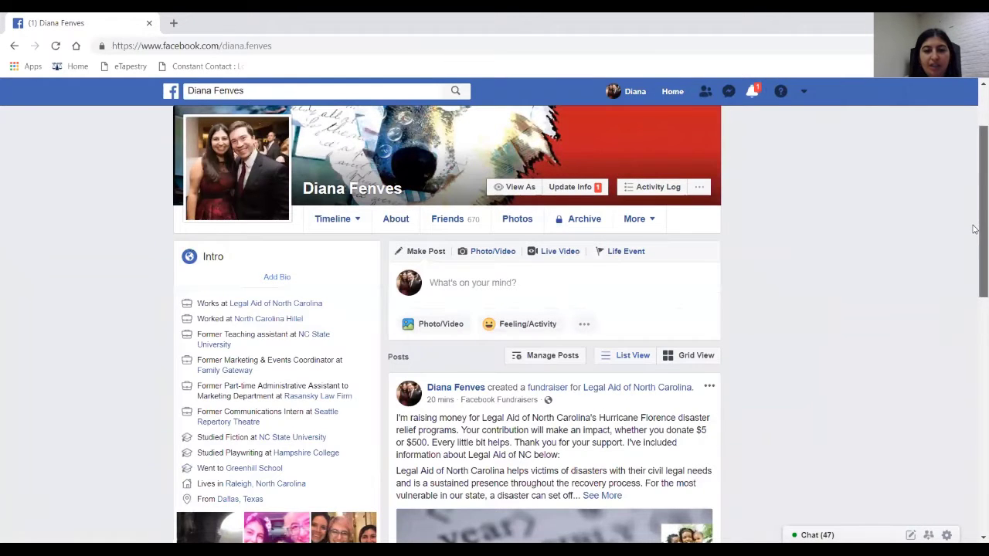
drag(973, 200, 975, 333)
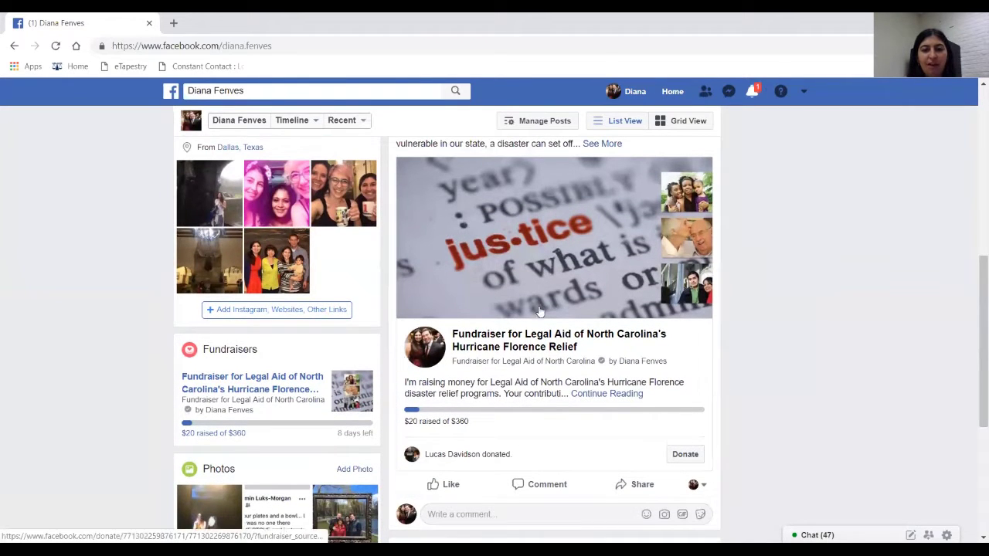
click(532, 348)
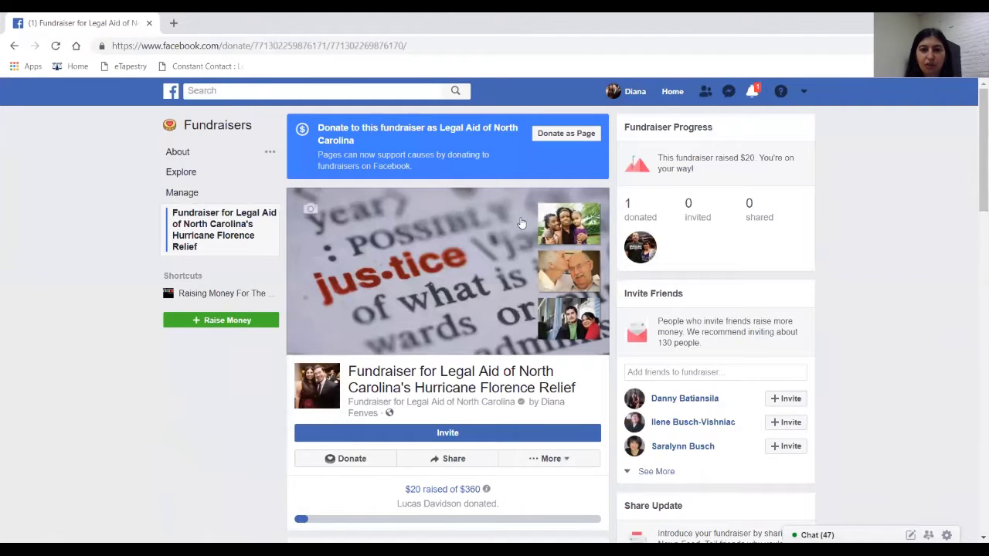
- Open the existing fundraiser for editing and review its goal amount, end date, organizers and privacy fields
drag(971, 320, 973, 184)
drag(973, 309, 975, 185)
click(549, 393)
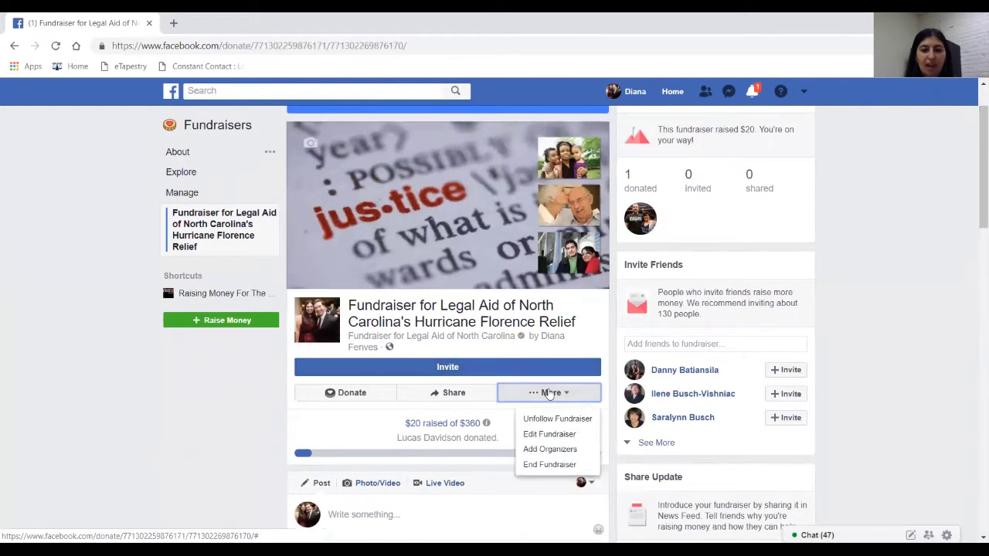
click(551, 434)
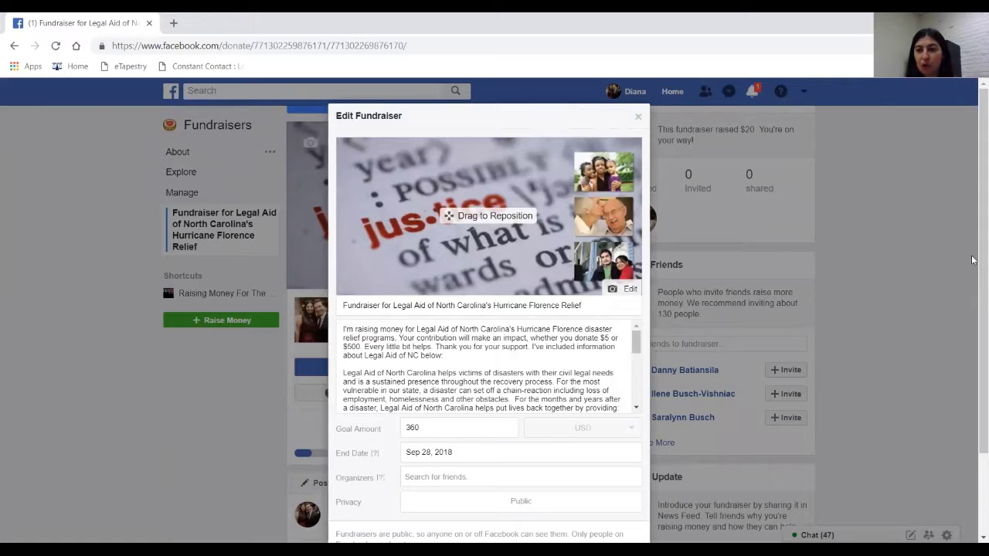
scroll(421, 437, down, 2)
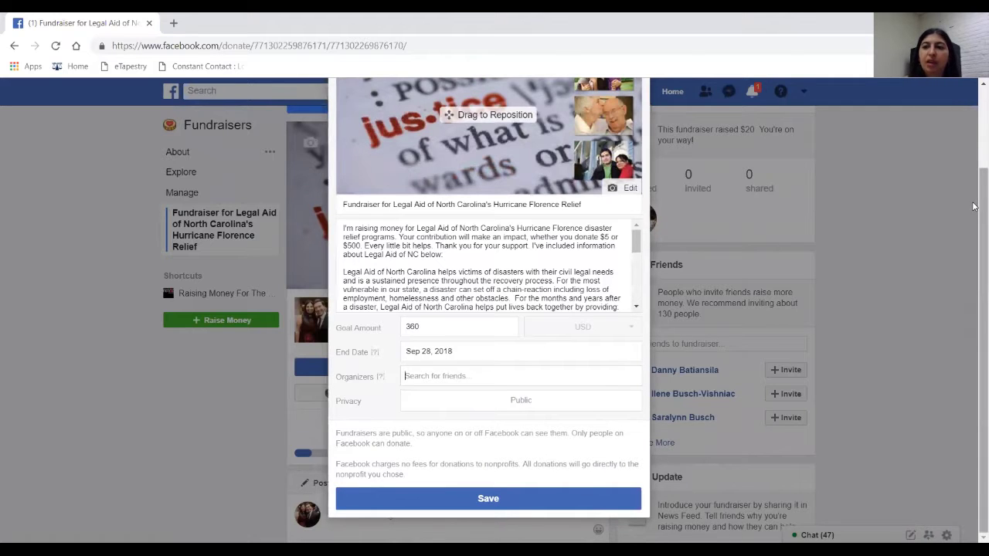
- Close the fundraiser's edit form without saving and check the additional actions offered for the fundraiser
scroll(975, 170, up, 2)
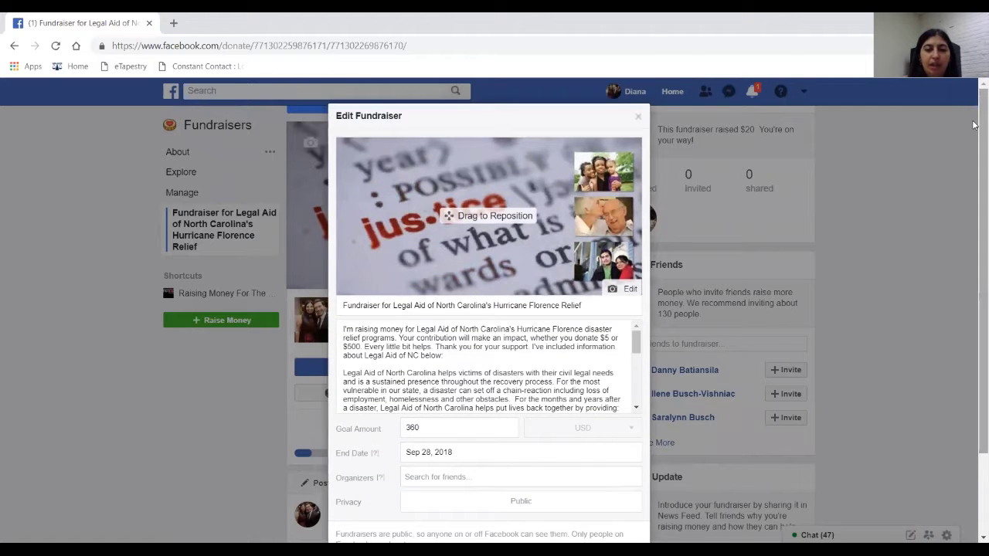
click(973, 124)
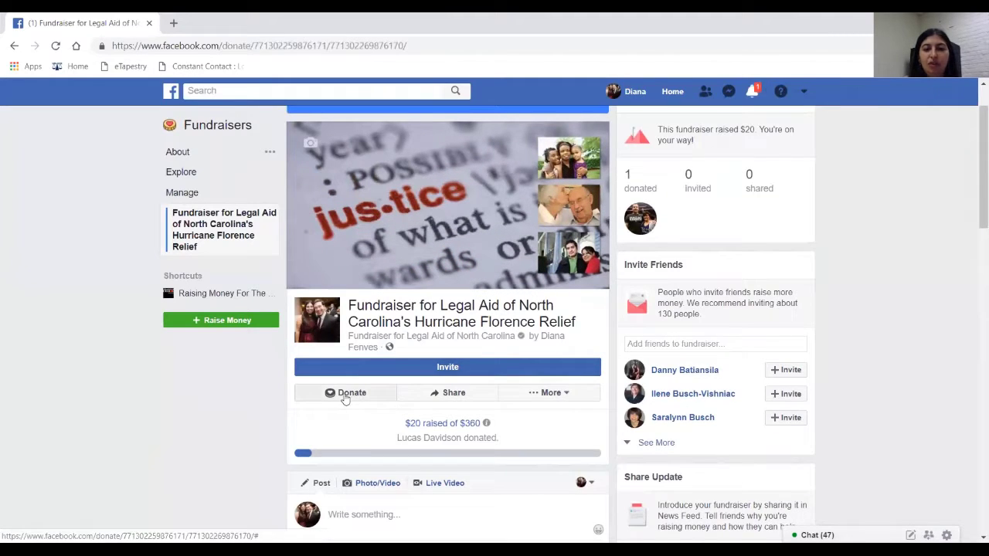
click(533, 396)
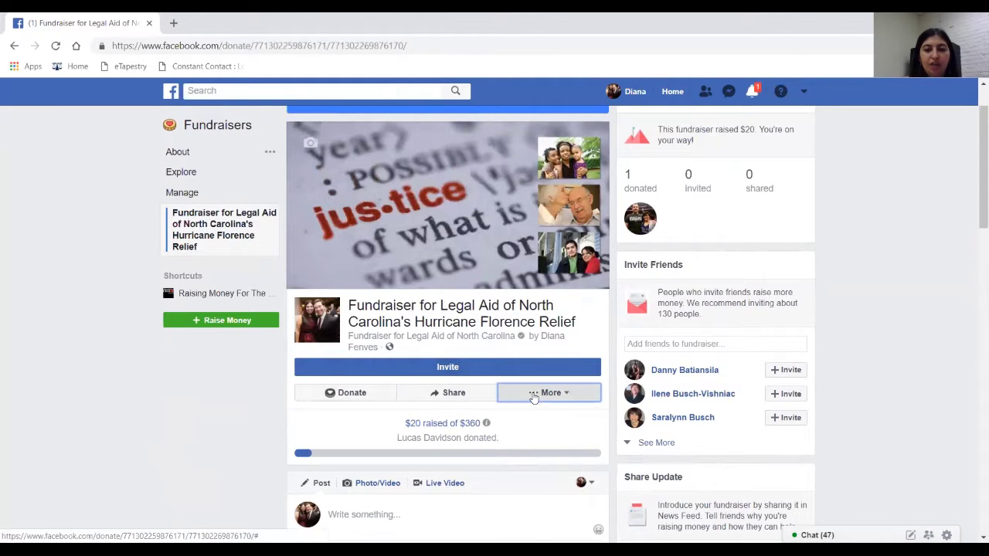
click(533, 395)
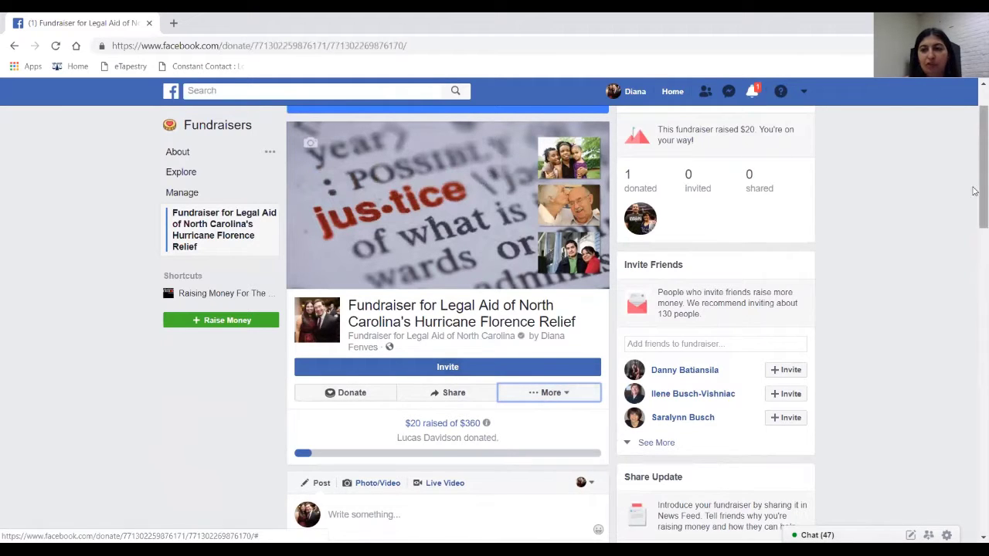
- Examine the fundraiser page's story, donation amounts, nonprofit details, shareable posts, donation activity and fundraiser link, and return to its cover and progress section
scroll(972, 178, down, 2)
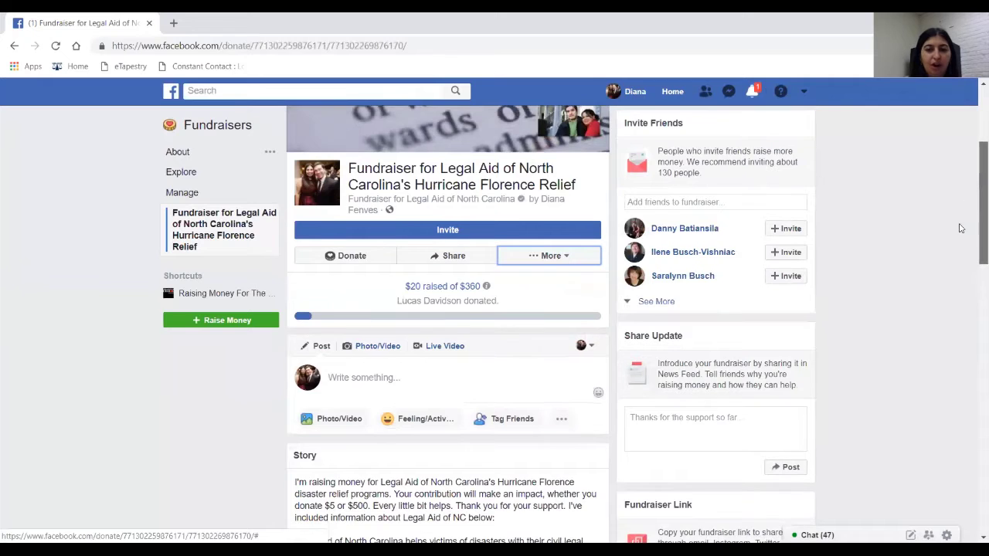
scroll(960, 228, down, 7)
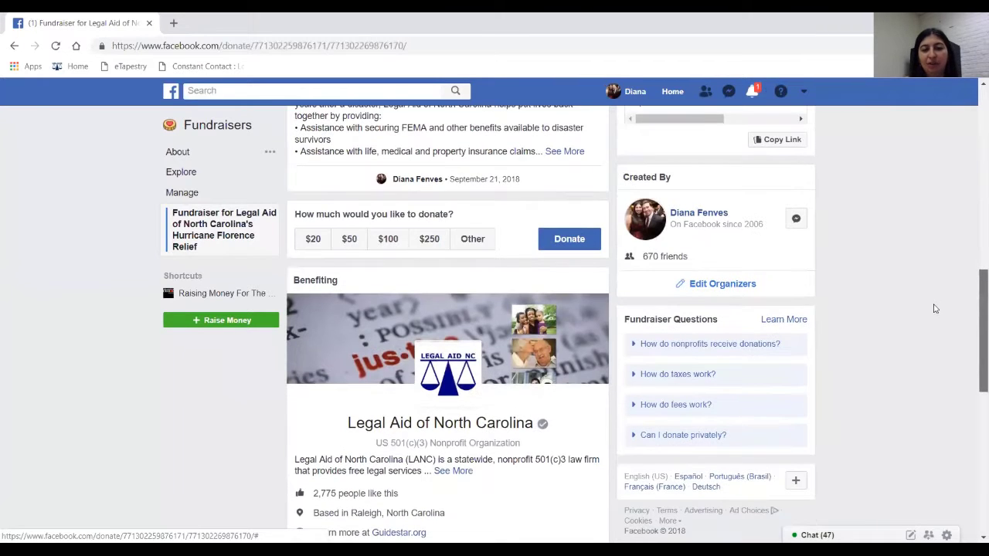
scroll(927, 316, down, 1)
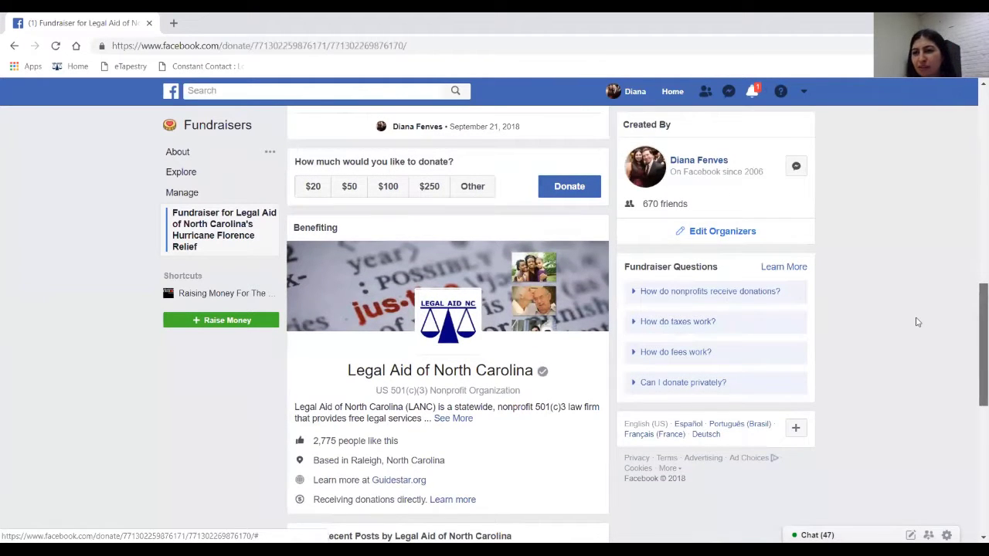
scroll(907, 355, down, 2)
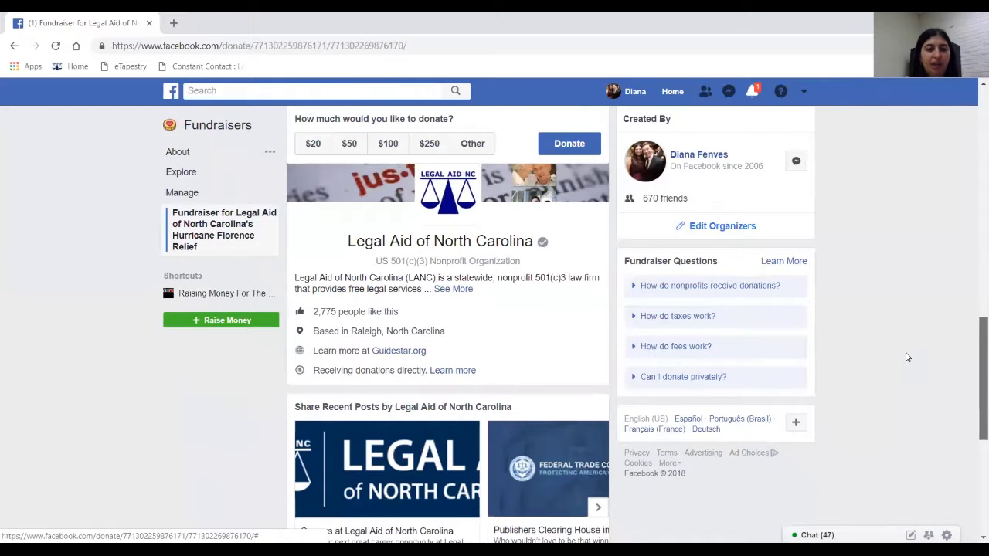
scroll(906, 397, down, 2)
scroll(903, 425, down, 3)
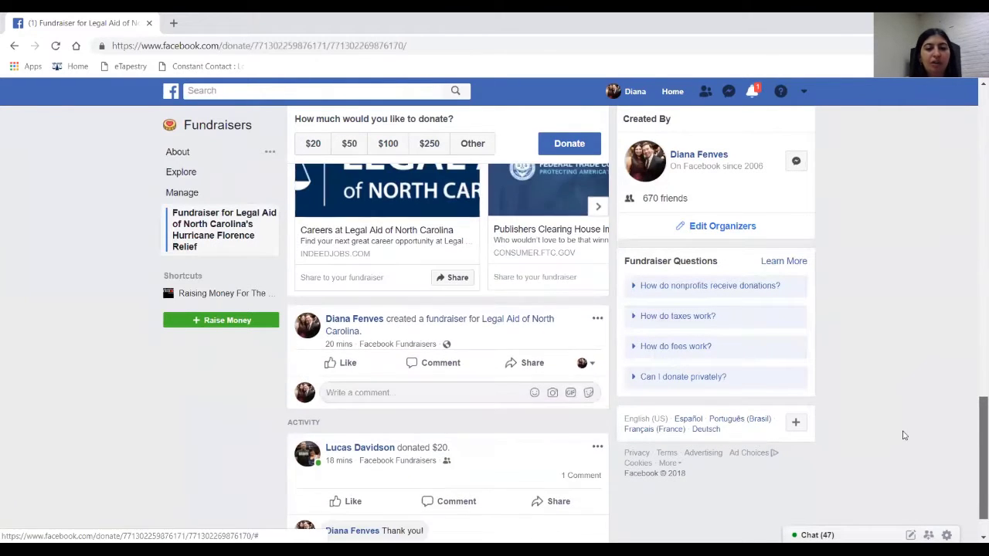
scroll(892, 475, up, 10)
scroll(925, 407, down, 12)
scroll(925, 407, up, 3)
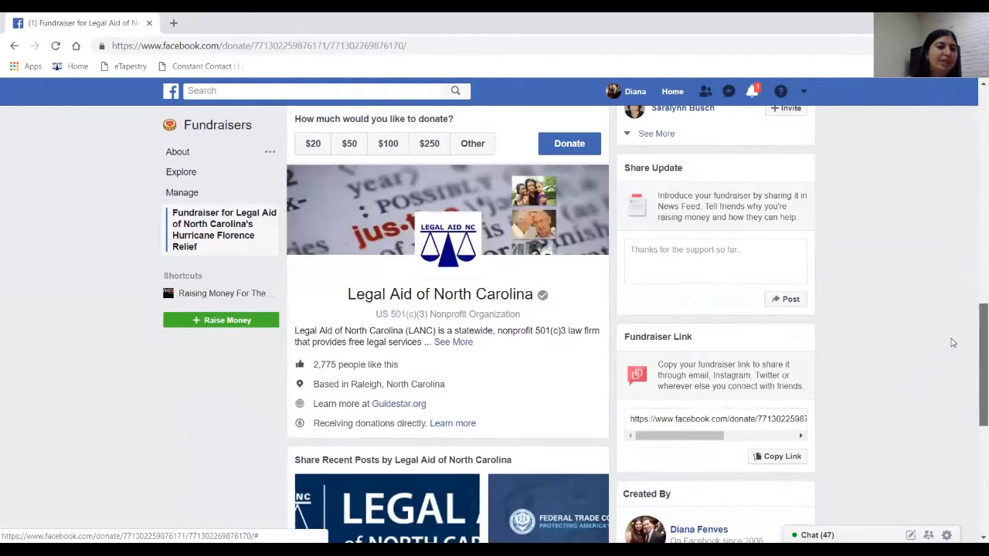
scroll(975, 247, up, 4)
scroll(975, 244, up, 5)
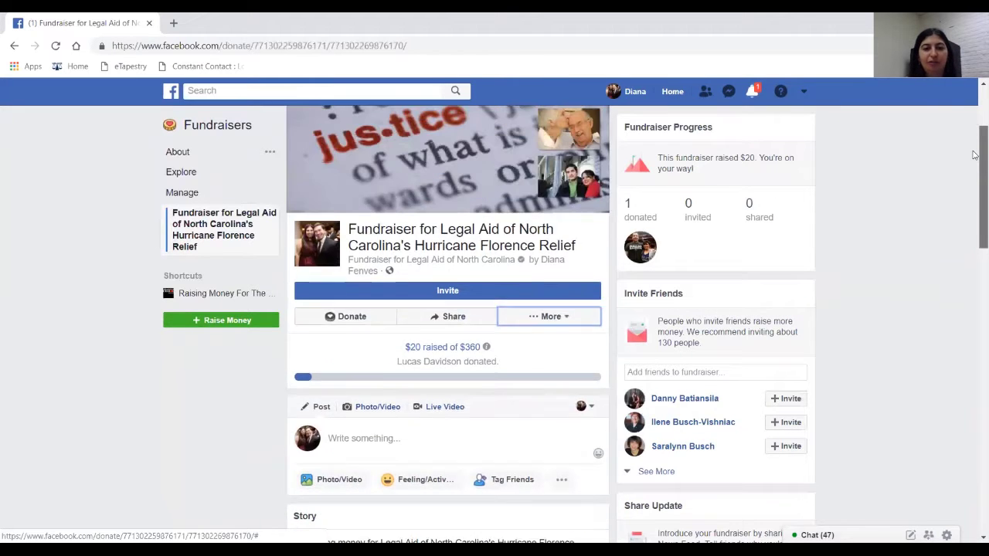
scroll(975, 107, down, 4)
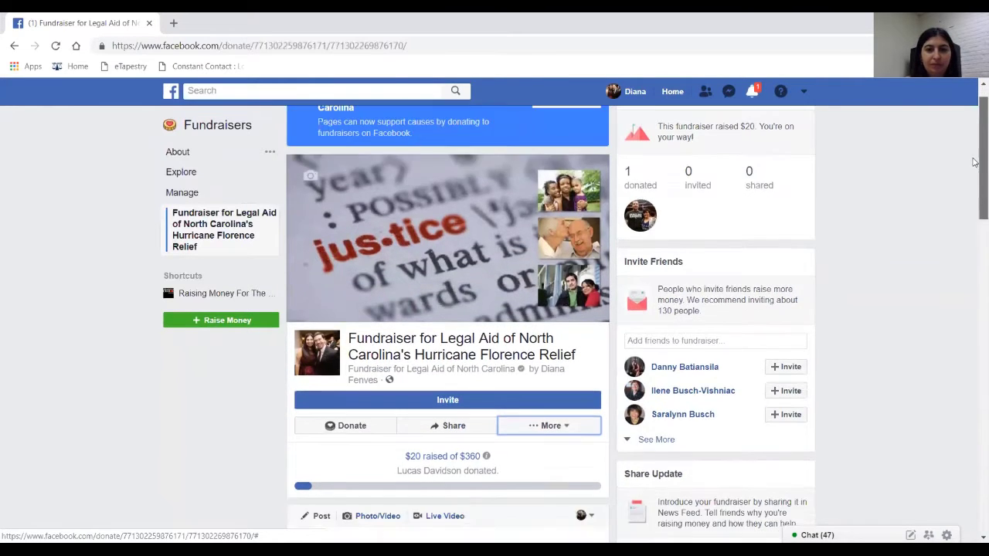
scroll(975, 100, up, 4)
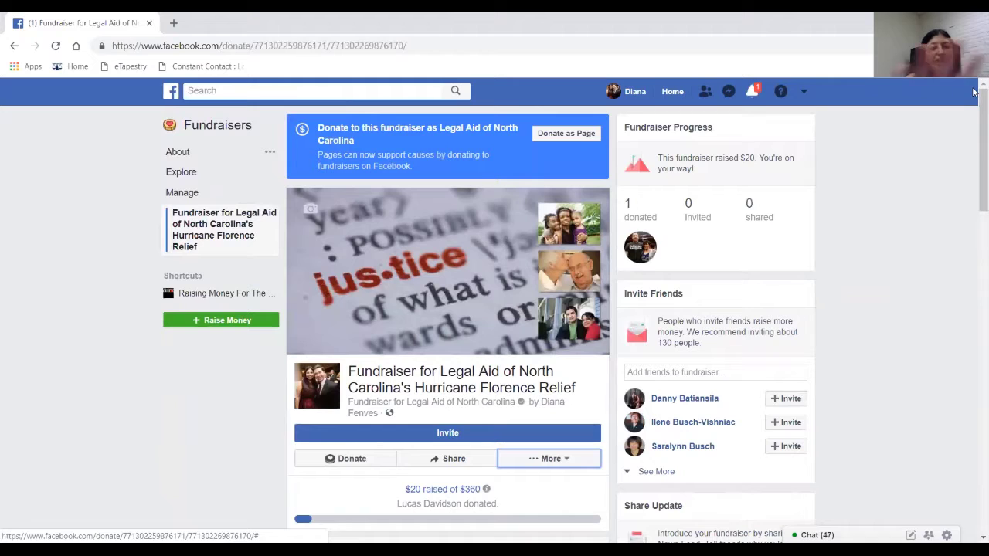